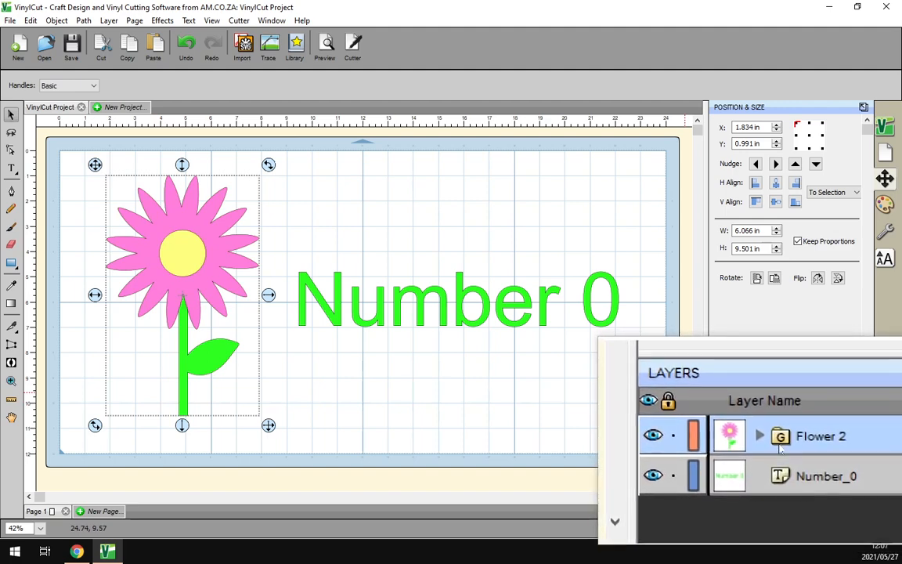
# Expand the Flower 2 group and its nested flower group to examine their parts, and select the stem layer.
pyautogui.click(769, 440)
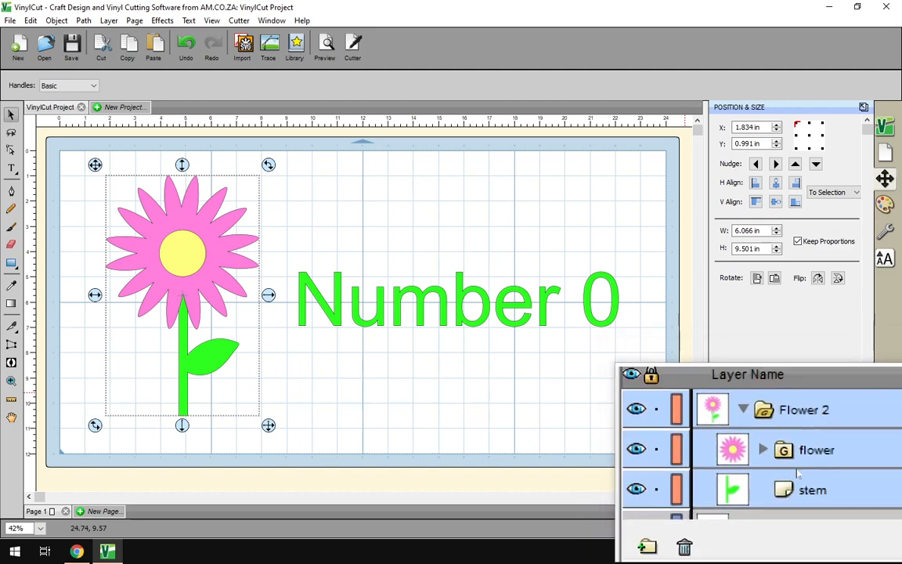
pyautogui.click(787, 460)
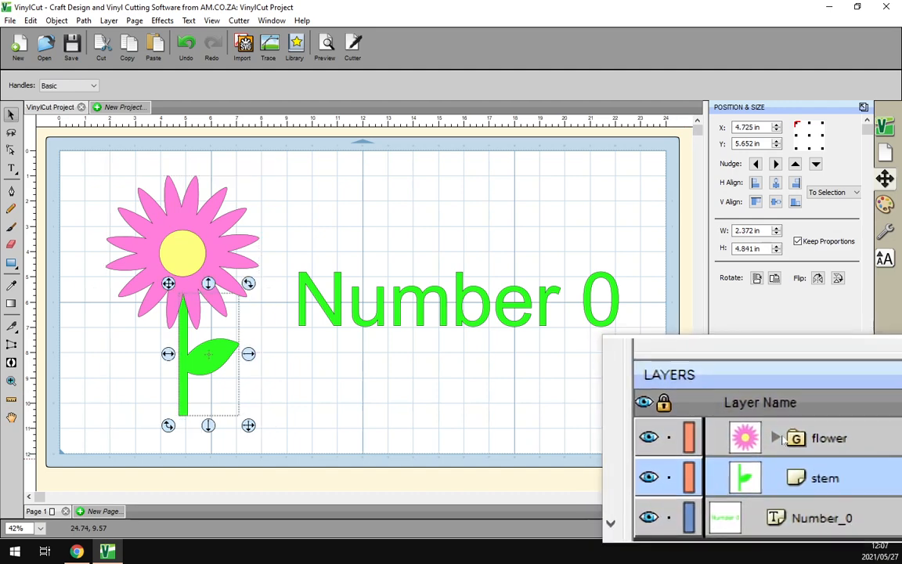
pyautogui.click(780, 442)
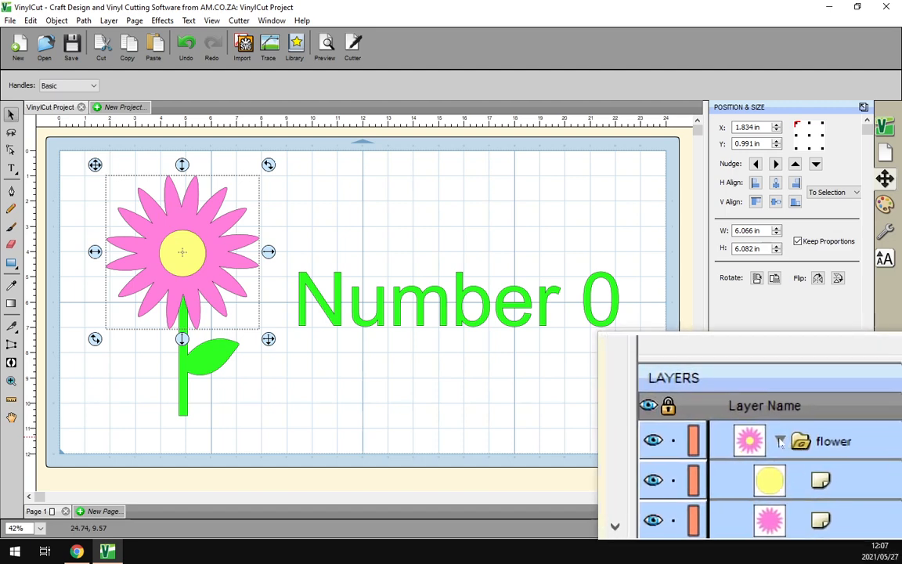
pyautogui.click(774, 439)
pyautogui.click(770, 462)
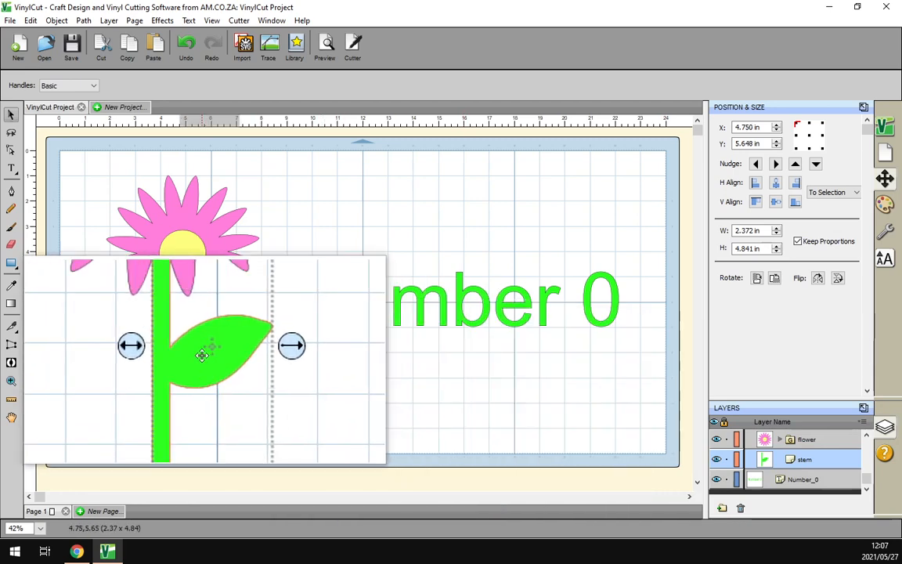
# Try moving the stem on its own within the Flower 2 group, undo the move and collapse the group.
pyautogui.moveTo(201, 355); pyautogui.dragTo(217, 365)
pyautogui.hotkey('ctrl', 'z')
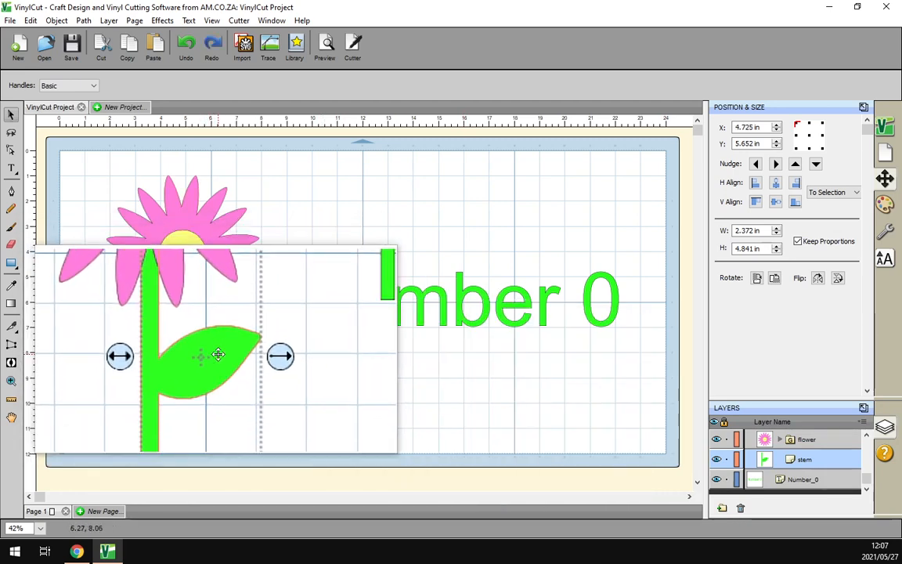
pyautogui.scroll(1, 783, 450)
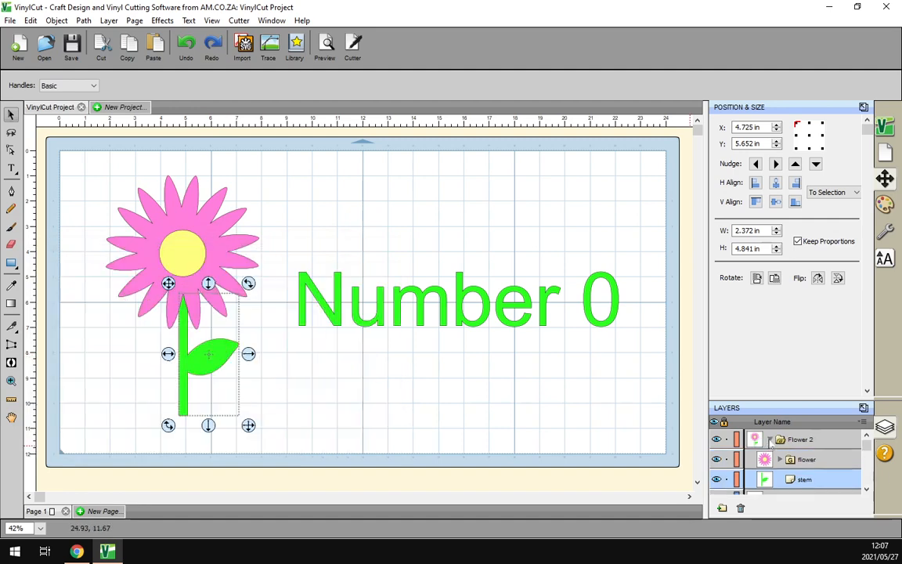
pyautogui.click(770, 441)
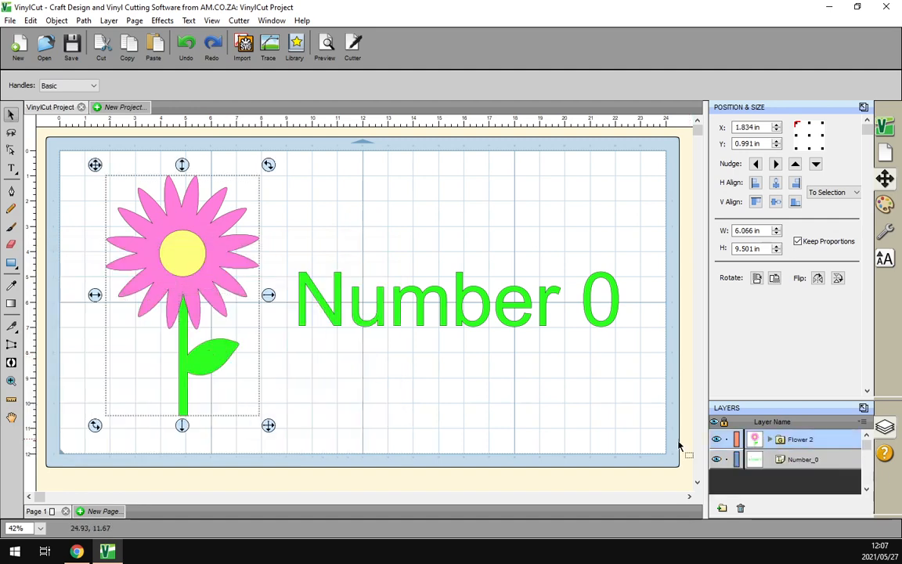
# Ungroup the Flower 2 group into its flower head and stem.
pyautogui.click(291, 213)
pyautogui.click(212, 253)
pyautogui.rightClick(177, 231)
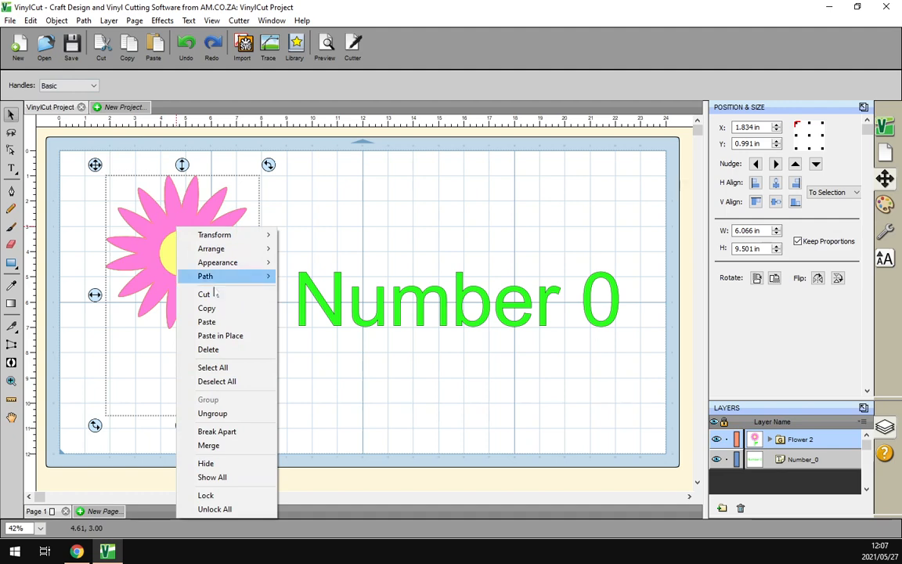
pyautogui.click(144, 227)
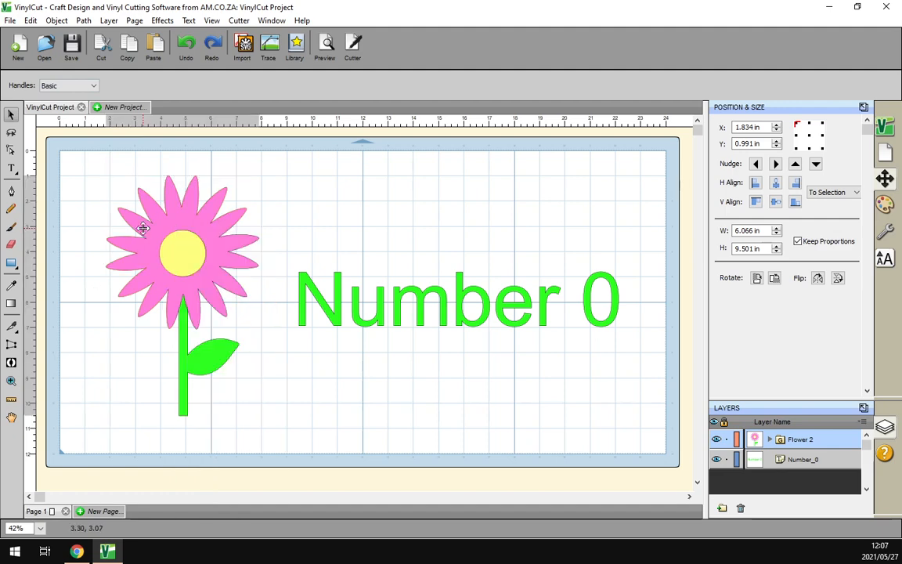
pyautogui.click(55, 21)
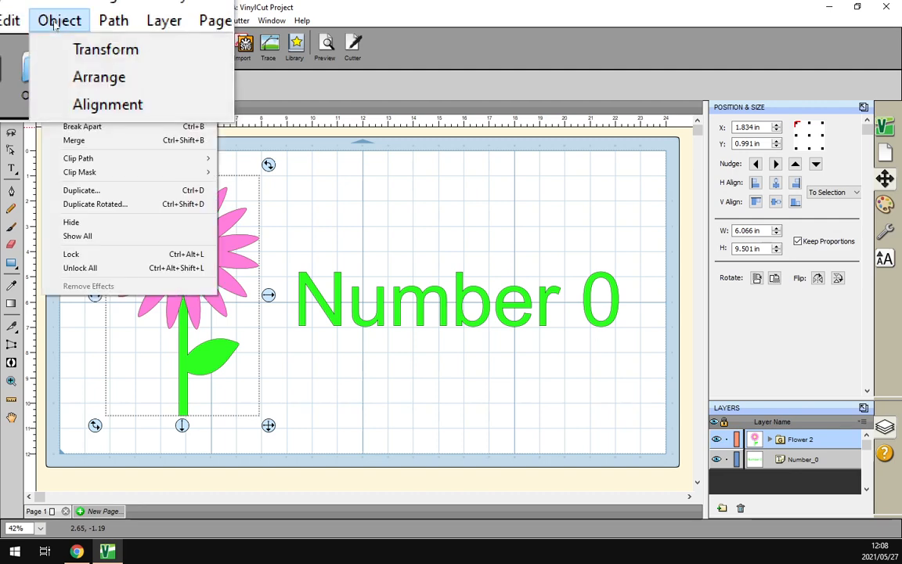
pyautogui.click(70, 103)
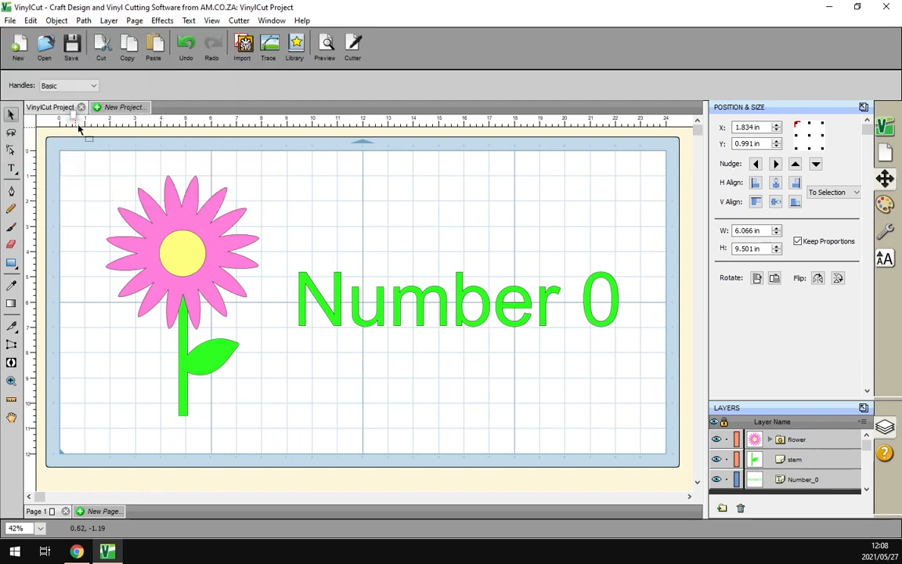
# Ungroup the flower head into its yellow centre and pink petals.
pyautogui.click(191, 227)
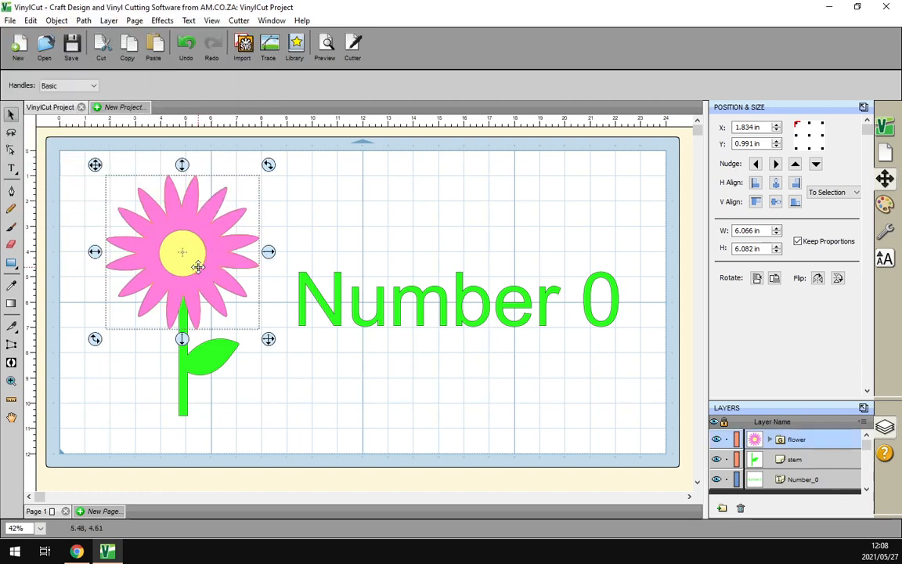
pyautogui.rightClick(198, 267)
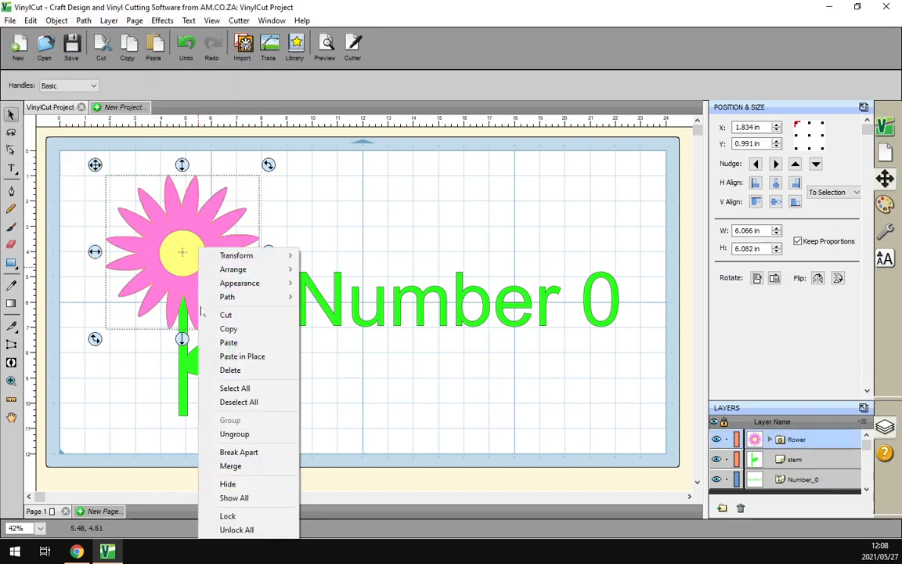
pyautogui.click(235, 434)
# Try moving the yellow centre and the pink petals separately, undoing each move, and select the stem on its own.
pyautogui.moveTo(201, 256); pyautogui.dragTo(276, 249)
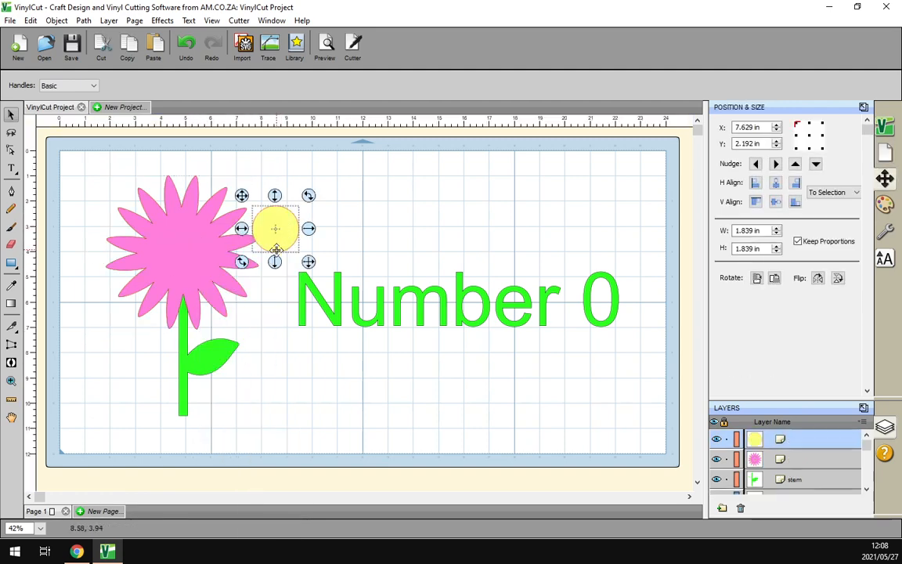
pyautogui.hotkey('ctrl', 'z')
pyautogui.moveTo(170, 225); pyautogui.dragTo(131, 184)
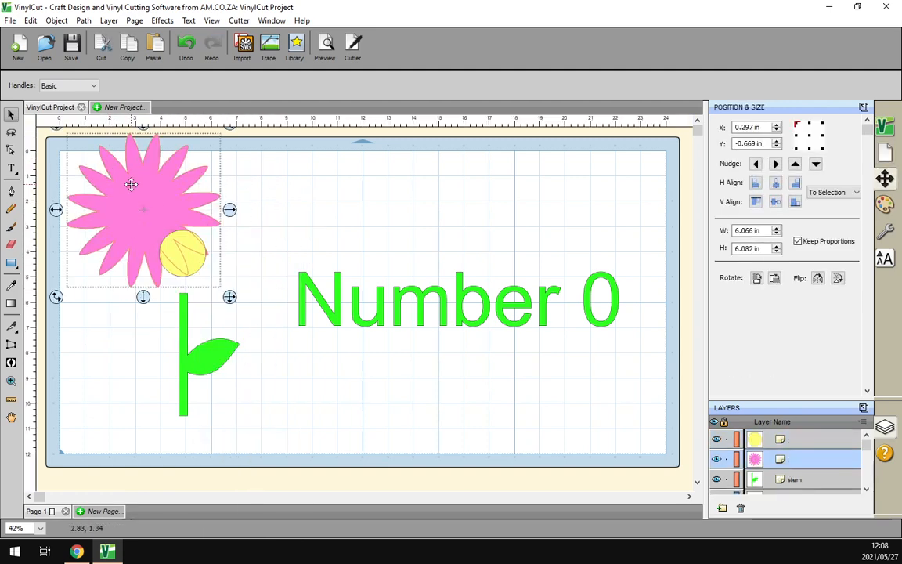
pyautogui.hotkey('ctrl', 'z')
pyautogui.click(187, 372)
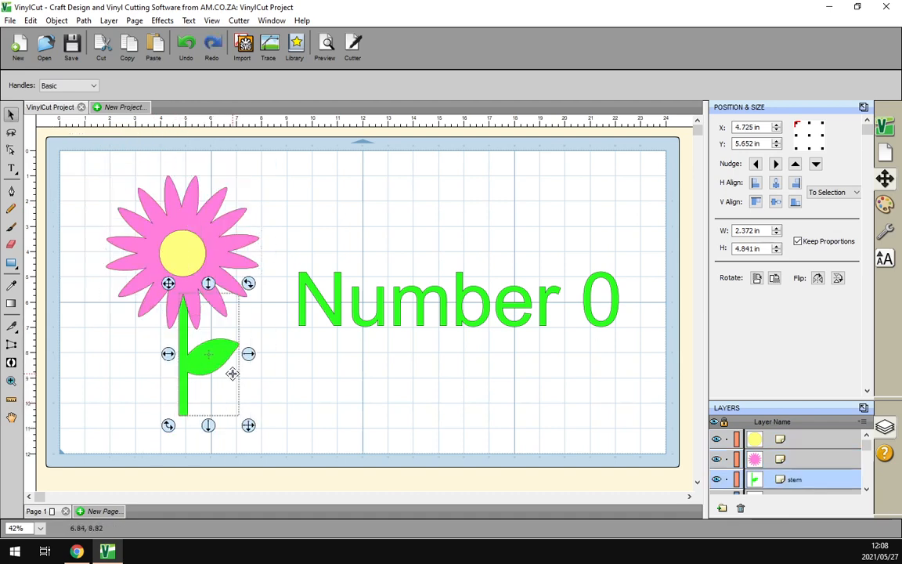
pyautogui.click(252, 345)
# Select the yellow centre, pink petals and stem together and group them into one object.
pyautogui.moveTo(270, 441); pyautogui.dragTo(73, 118)
pyautogui.moveTo(189, 226); pyautogui.dragTo(248, 199)
pyautogui.hotkey('ctrl', 'z')
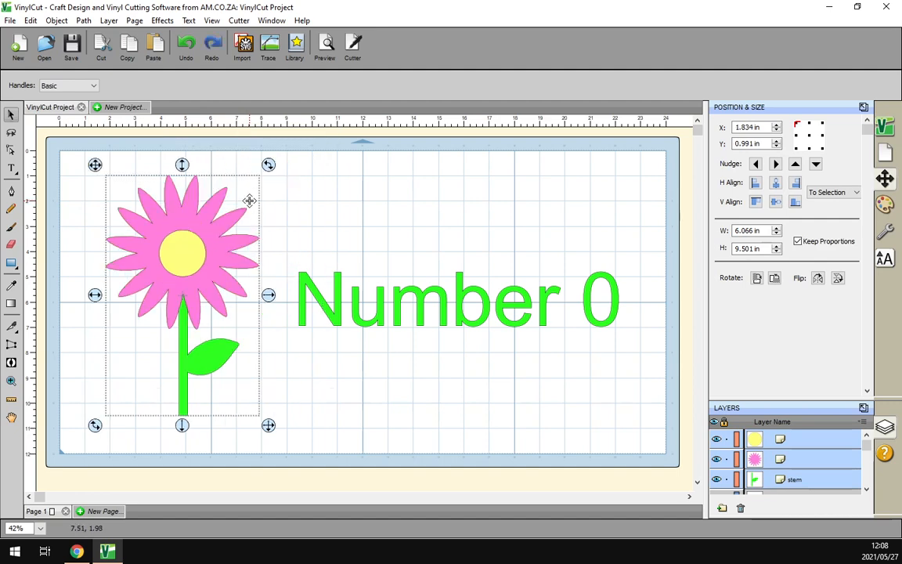
pyautogui.rightClick(183, 249)
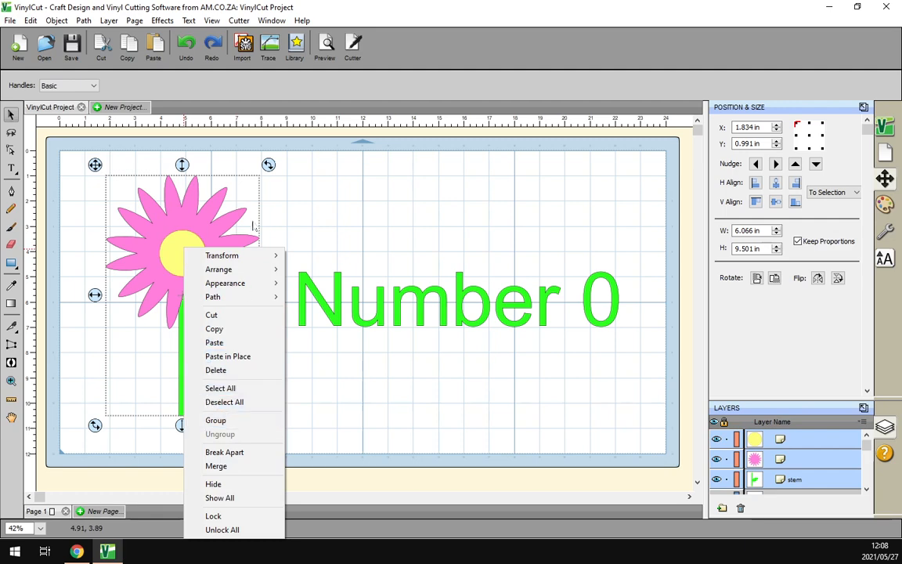
pyautogui.click(234, 421)
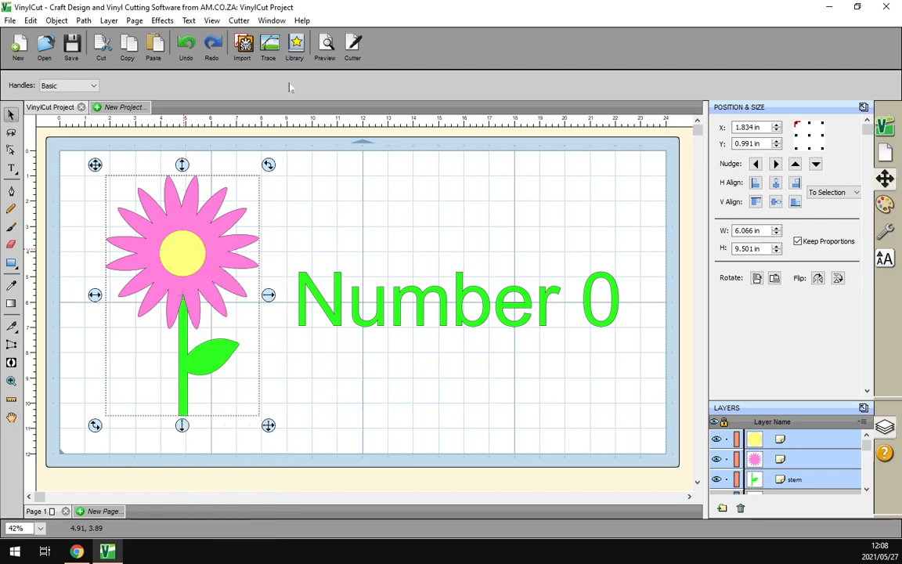
pyautogui.click(56, 20)
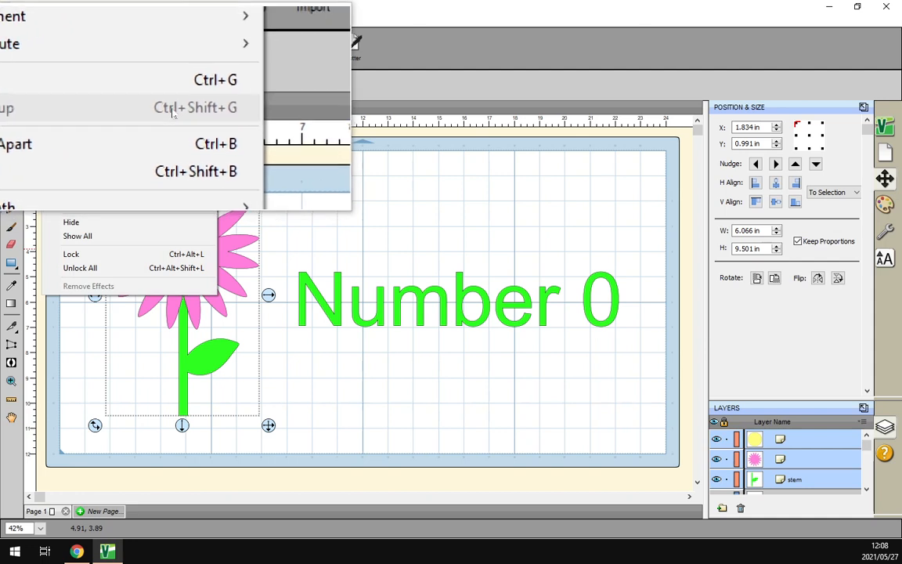
pyautogui.click(90, 99)
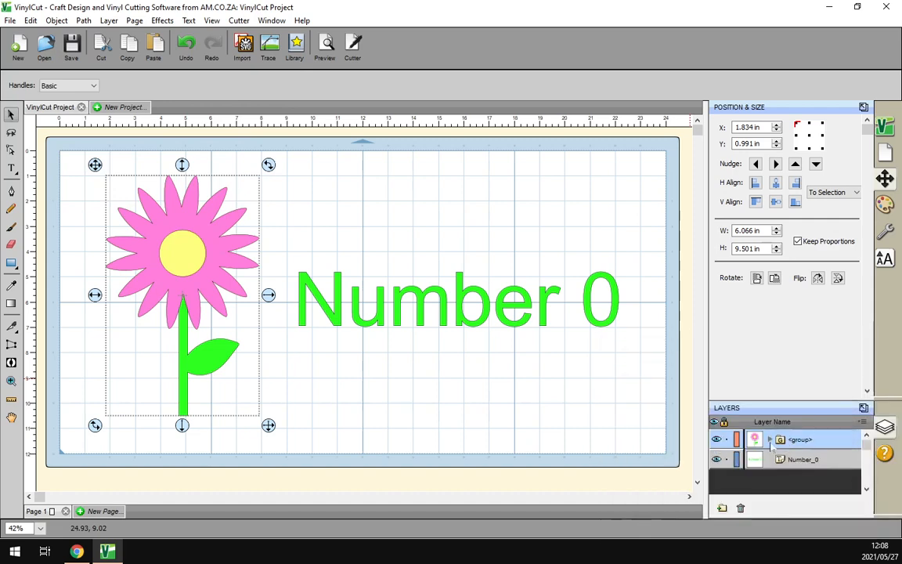
# Move the grouped flower to about X 1.61 in, Y 1.02 in and check the layers inside the group.
pyautogui.moveTo(220, 300); pyautogui.dragTo(213, 302)
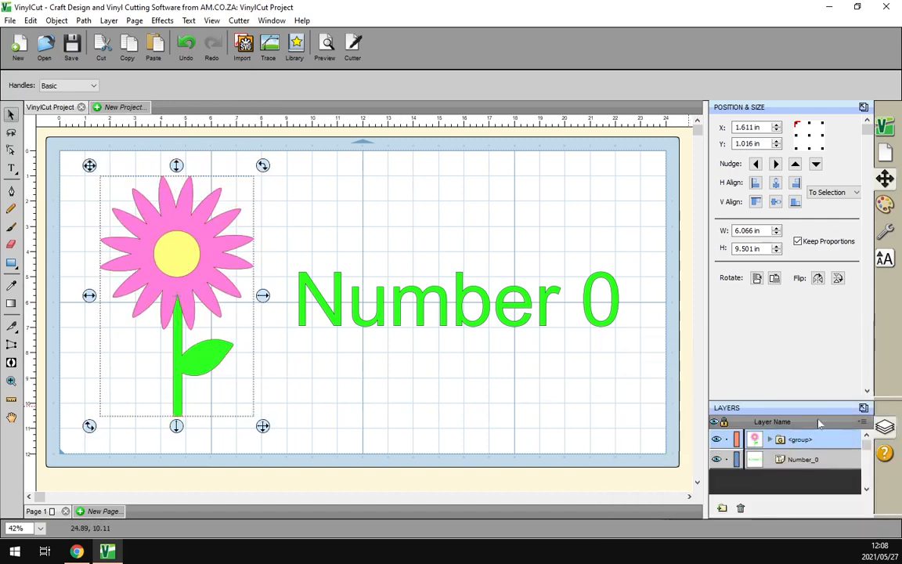
pyautogui.click(769, 439)
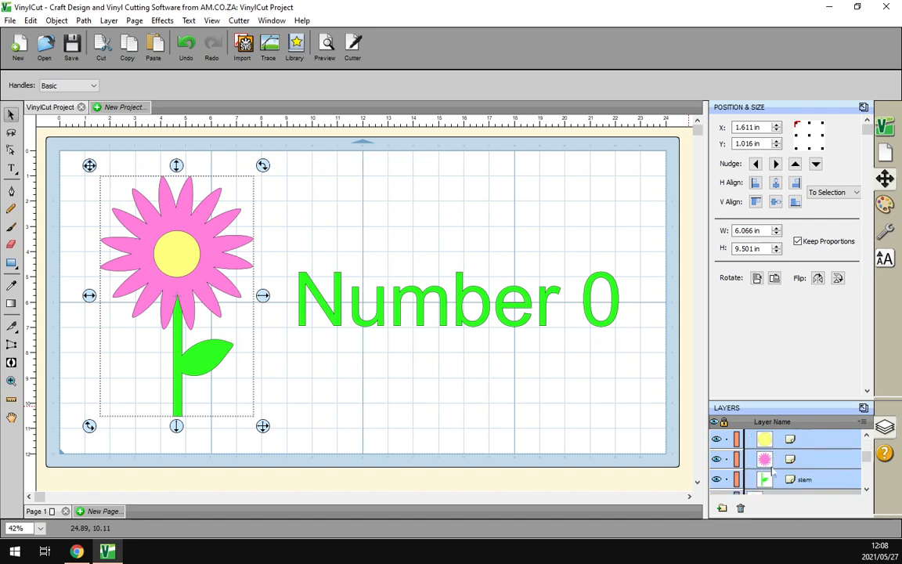
pyautogui.scroll(1, 772, 470)
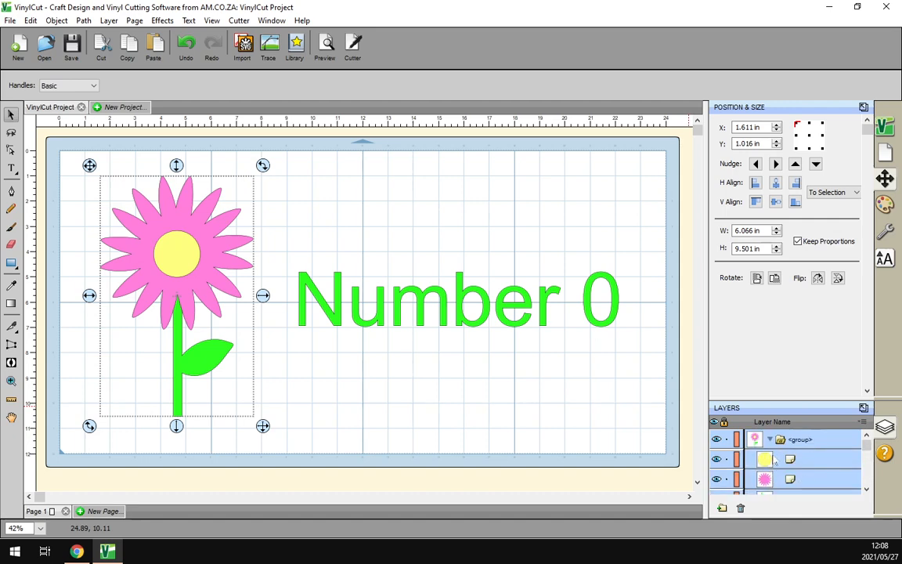
pyautogui.click(771, 440)
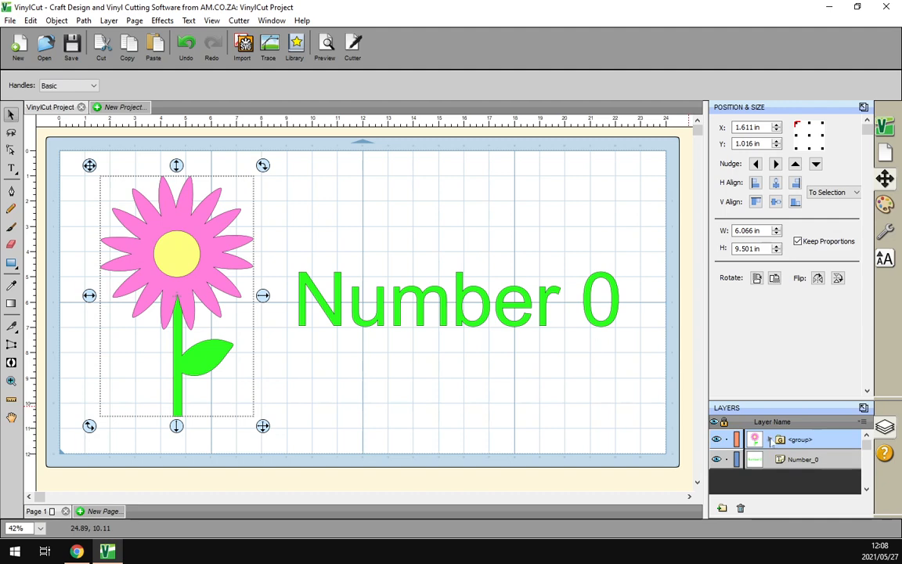
pyautogui.click(280, 368)
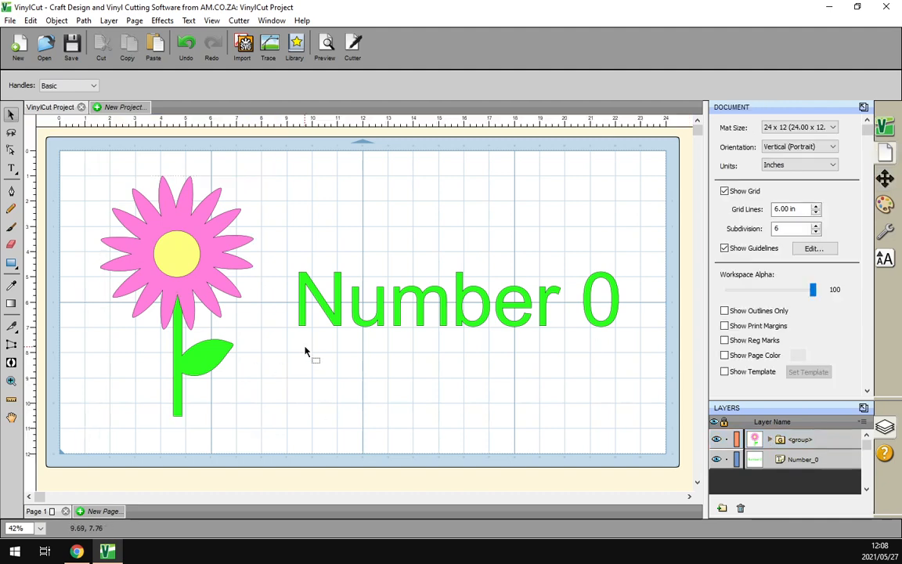
# Change the letter m in the Number 0 text to n and restore the original wording.
pyautogui.click(420, 306)
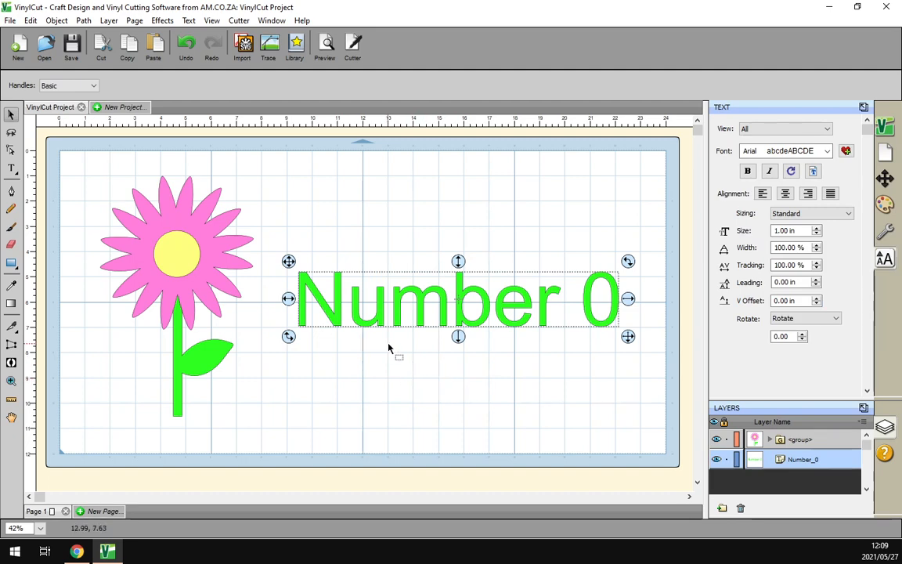
pyautogui.doubleClick(405, 297)
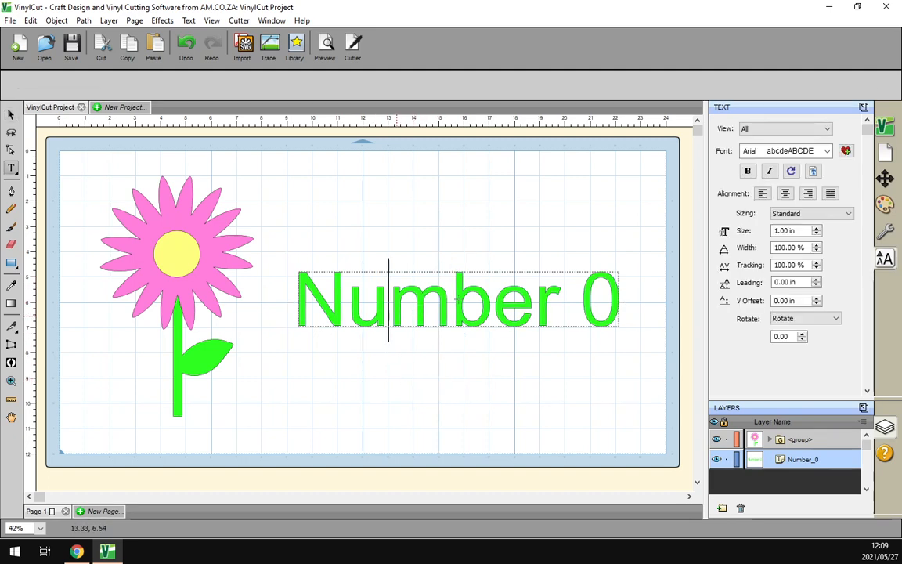
pyautogui.moveTo(397, 304); pyautogui.dragTo(435, 315)
pyautogui.write('n')
pyautogui.press('BackSpace')
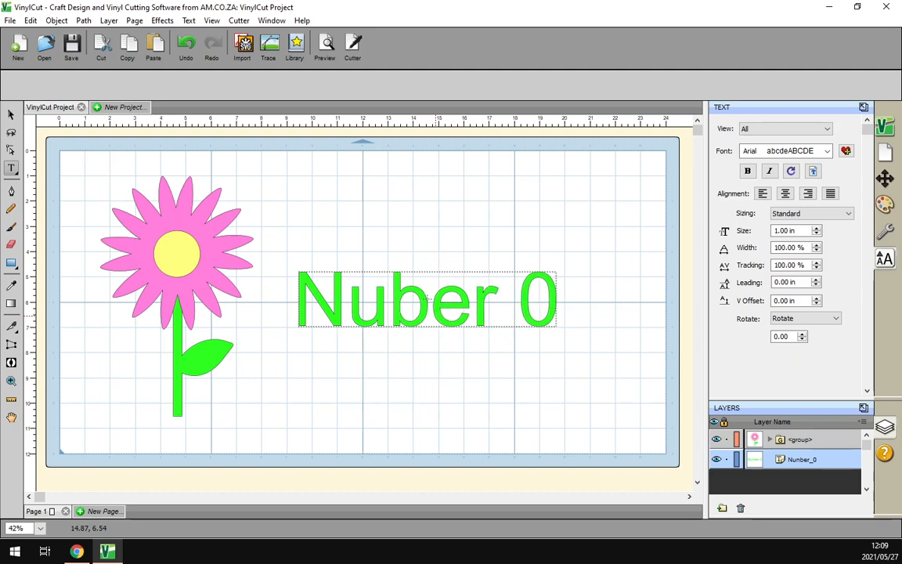
pyautogui.write('m')
pyautogui.press('Escape')
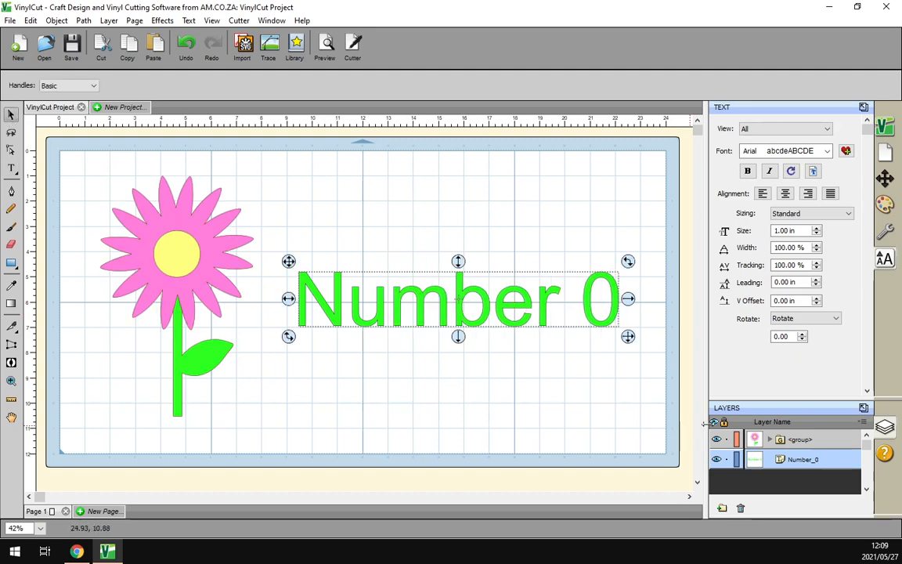
pyautogui.rightClick(399, 300)
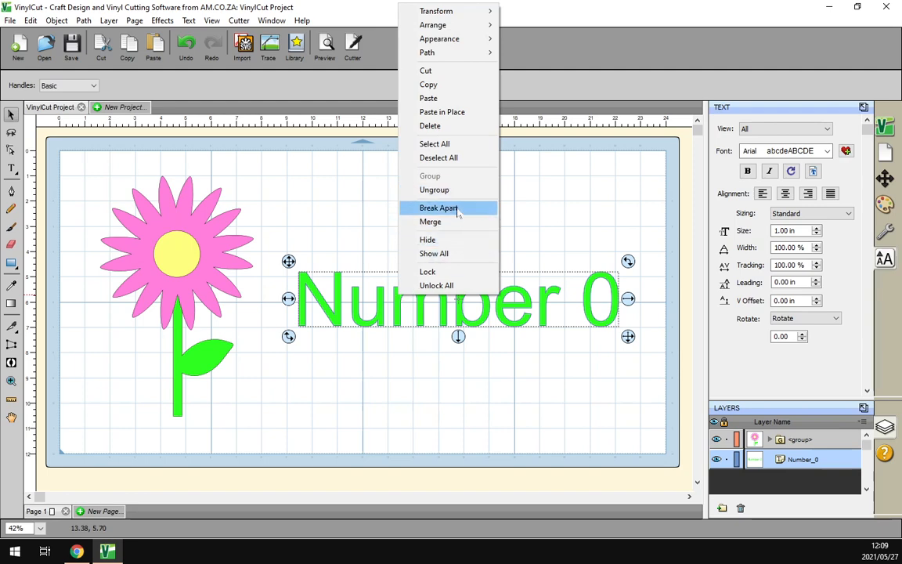
pyautogui.click(376, 317)
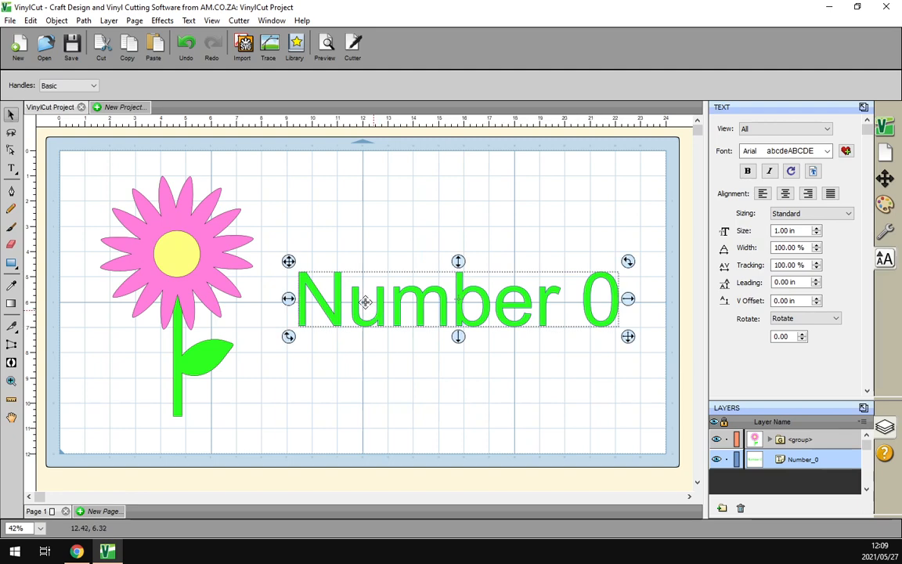
pyautogui.click(57, 21)
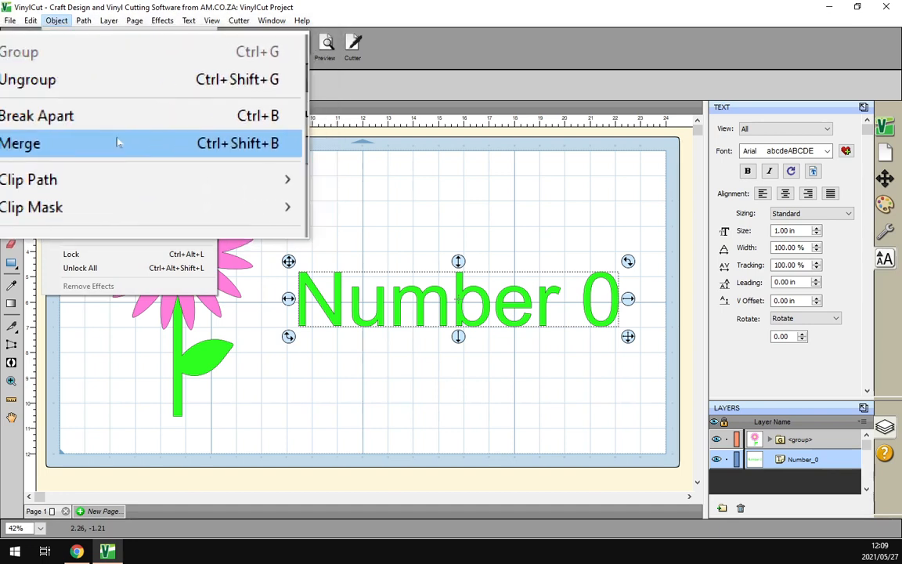
pyautogui.click(481, 90)
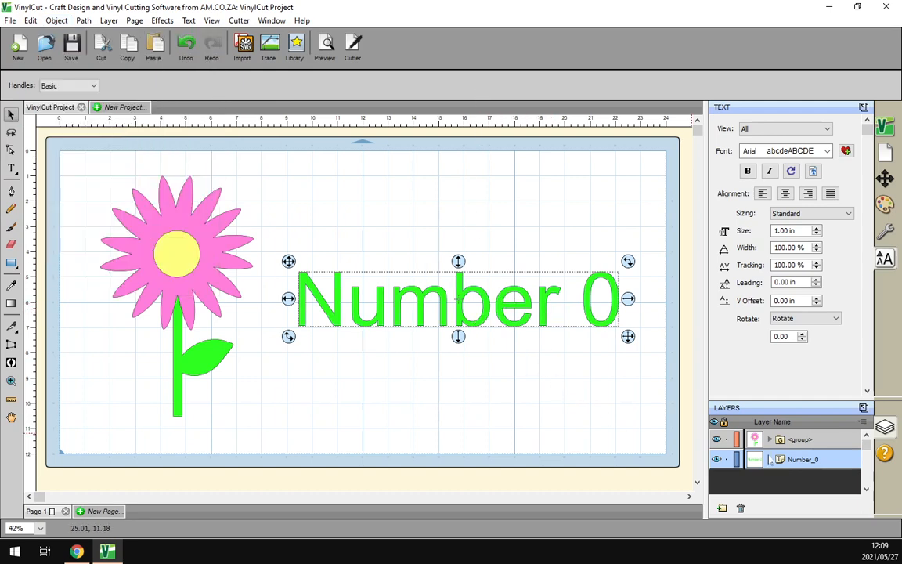
# Break apart the Number 0 text, try moving the b's inner shape to about X 15.79 in, Y 7.26 in, and undo that move.
pyautogui.rightClick(442, 310)
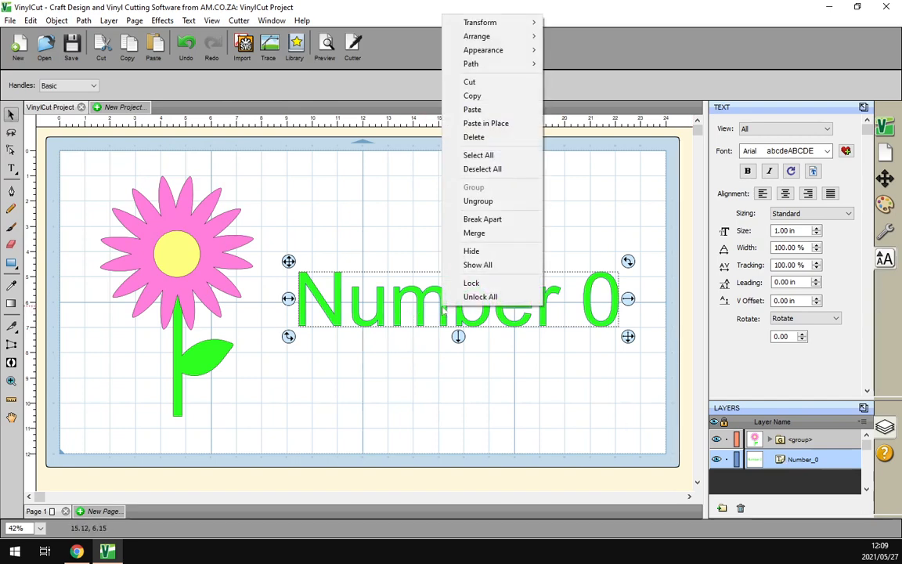
pyautogui.click(471, 220)
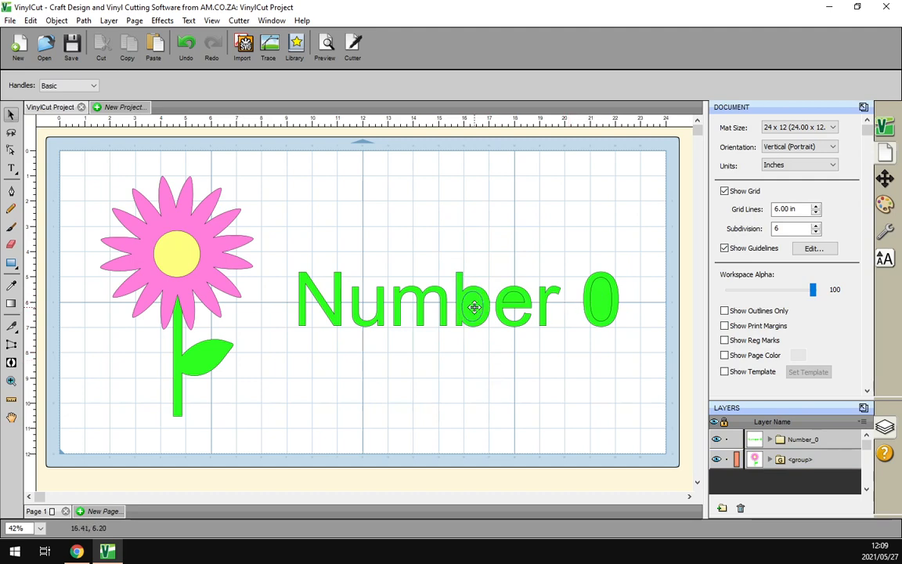
pyautogui.click(473, 307)
pyautogui.moveTo(474, 307); pyautogui.dragTo(472, 354)
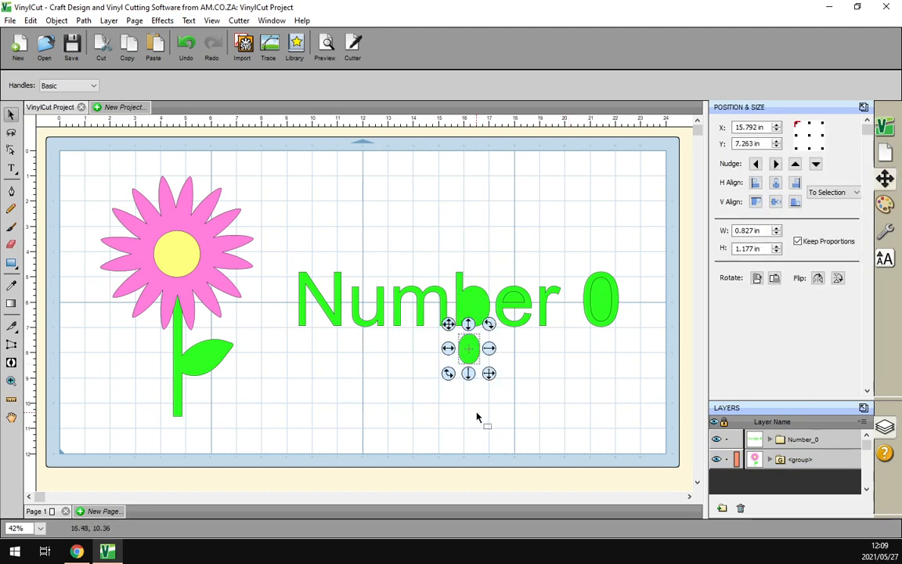
pyautogui.hotkey('ctrl', 'z')
pyautogui.click(600, 348)
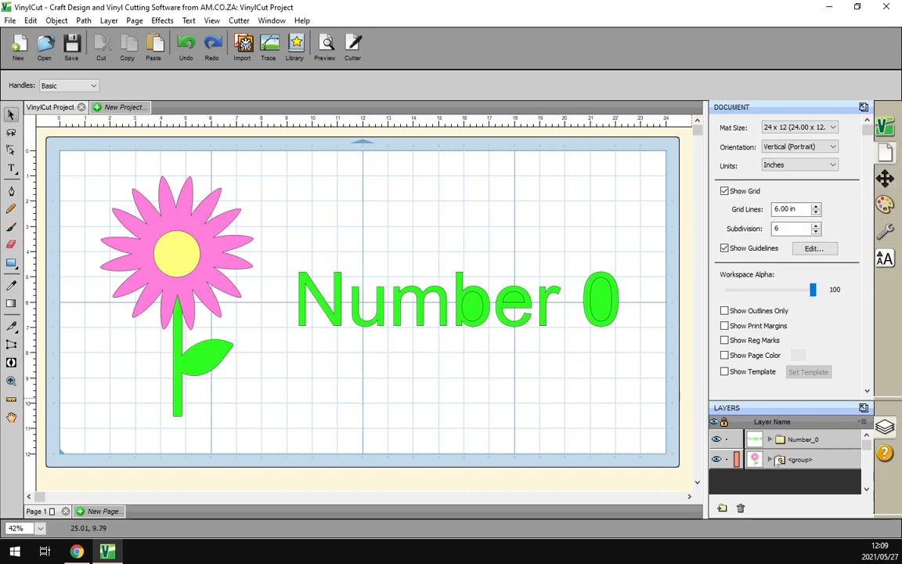
# Examine the separate letter pieces listed inside the Number_0 layer.
pyautogui.click(770, 440)
pyautogui.scroll(-3, 791, 458)
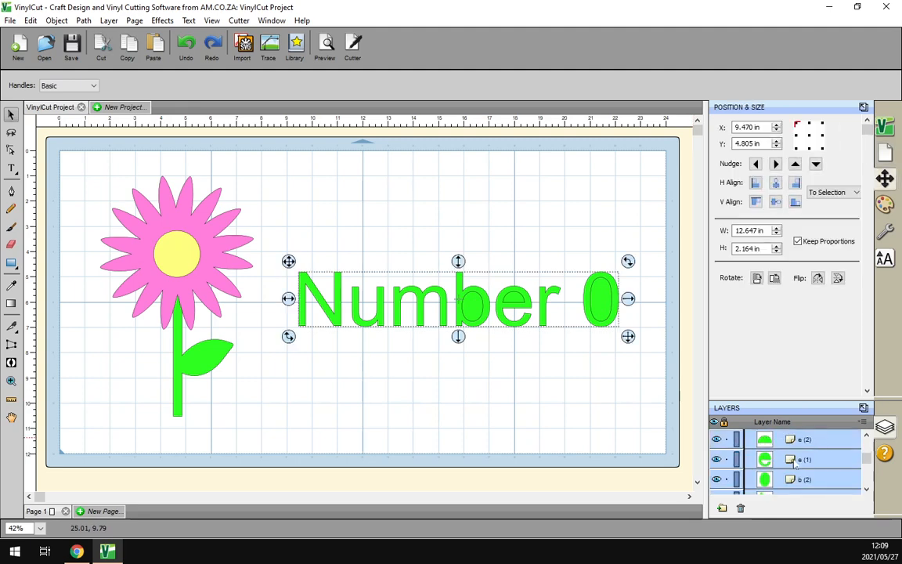
pyautogui.scroll(3, 797, 464)
pyautogui.click(770, 440)
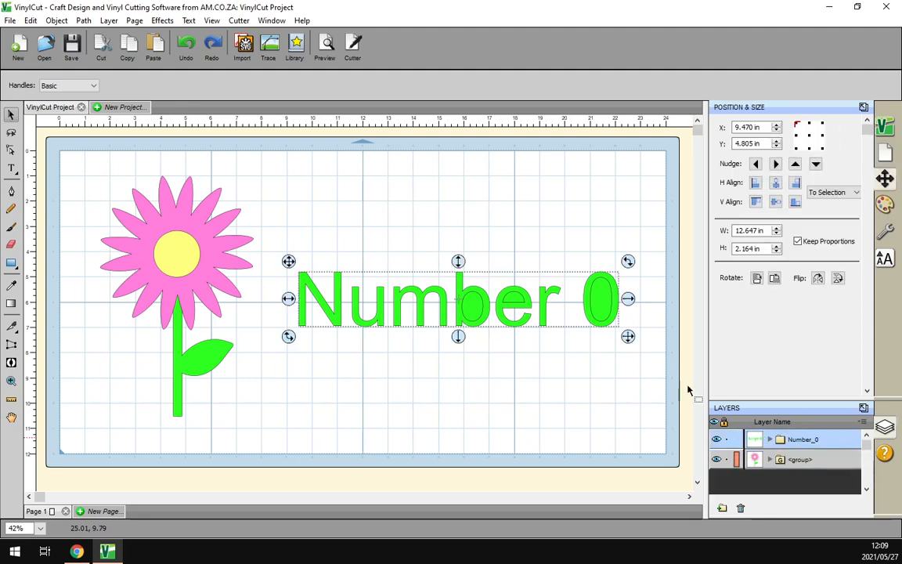
# Select all pieces of the Number 0 text, merge them into one path and select the merged object inside the Number_0 layer.
pyautogui.moveTo(646, 382); pyautogui.dragTo(279, 211)
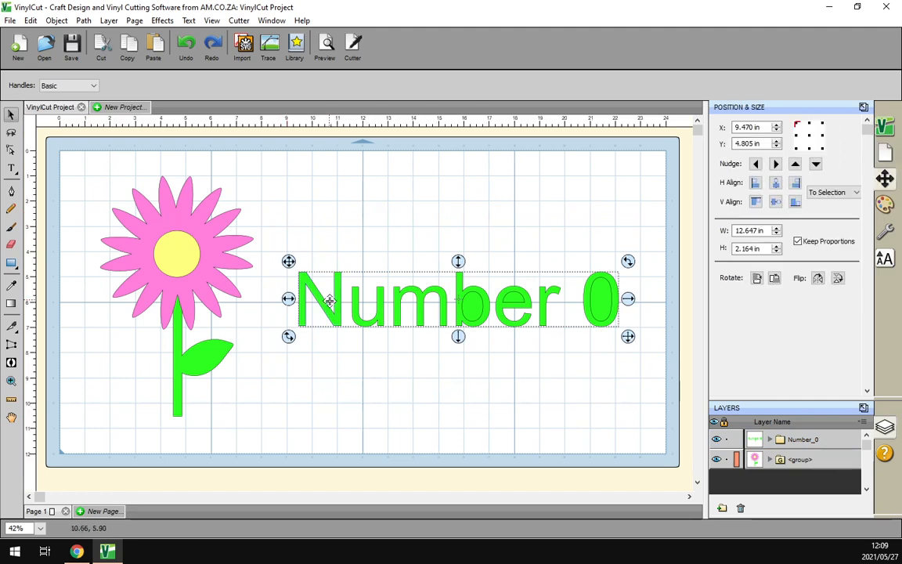
pyautogui.rightClick(336, 304)
pyautogui.click(393, 232)
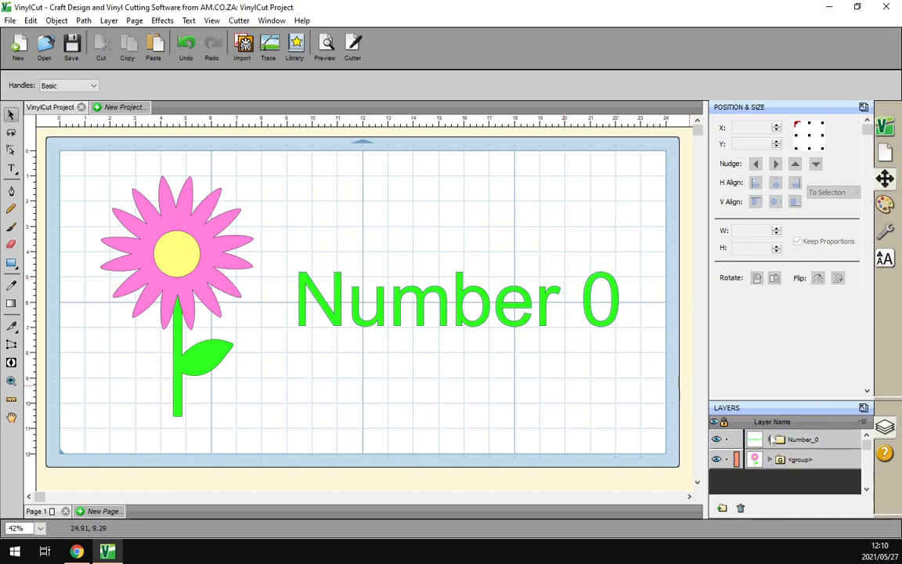
pyautogui.click(771, 440)
pyautogui.click(800, 460)
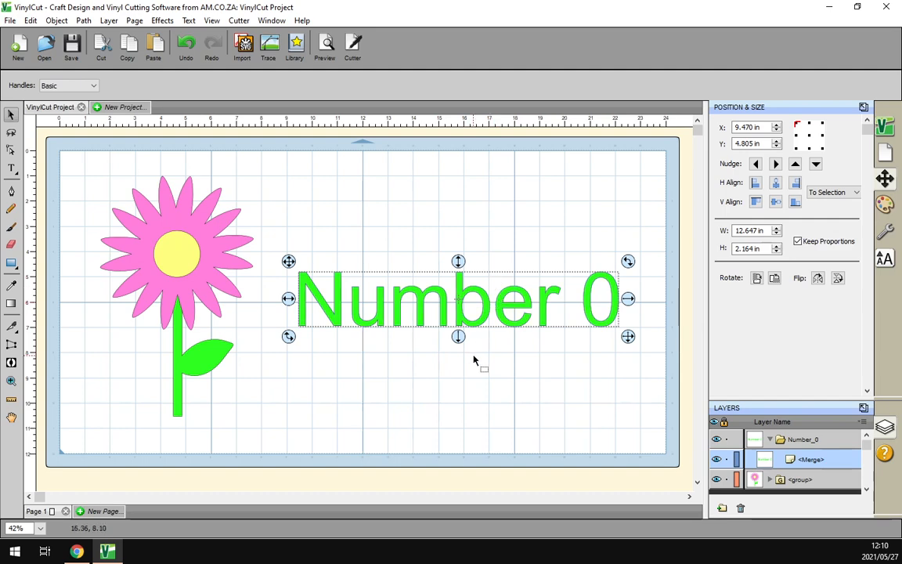
# Switch to Chrome and look through the training videos on the softwaretraining.co.za home page.
pyautogui.click(77, 552)
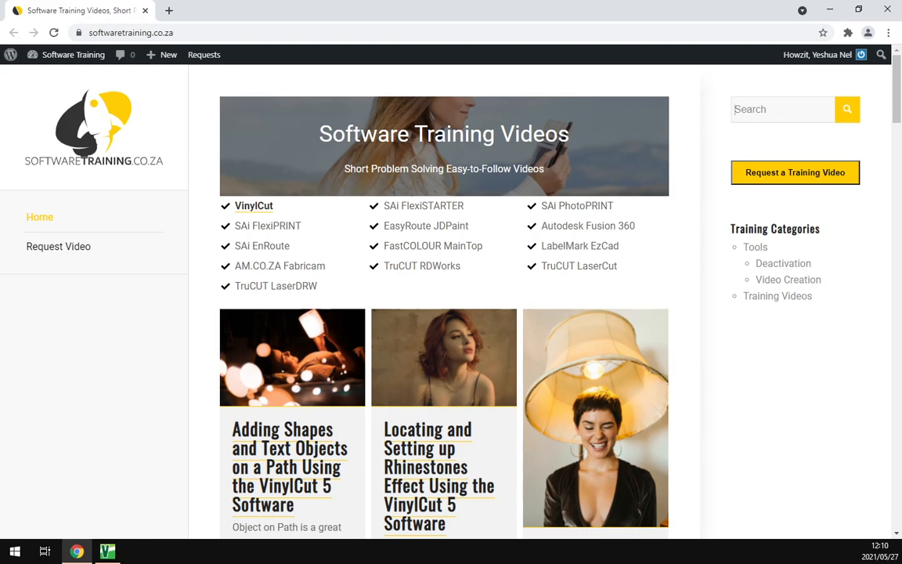
pyautogui.scroll(4, 699, 263)
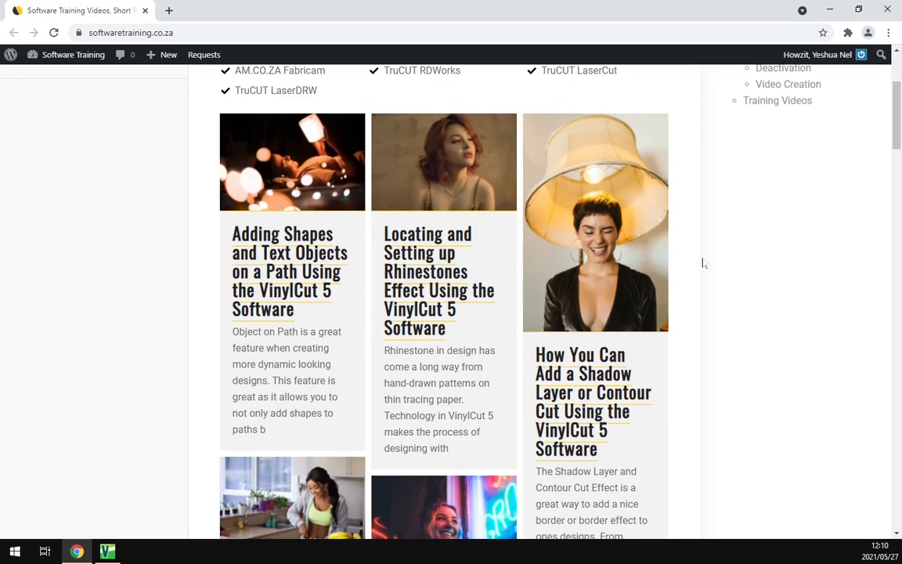